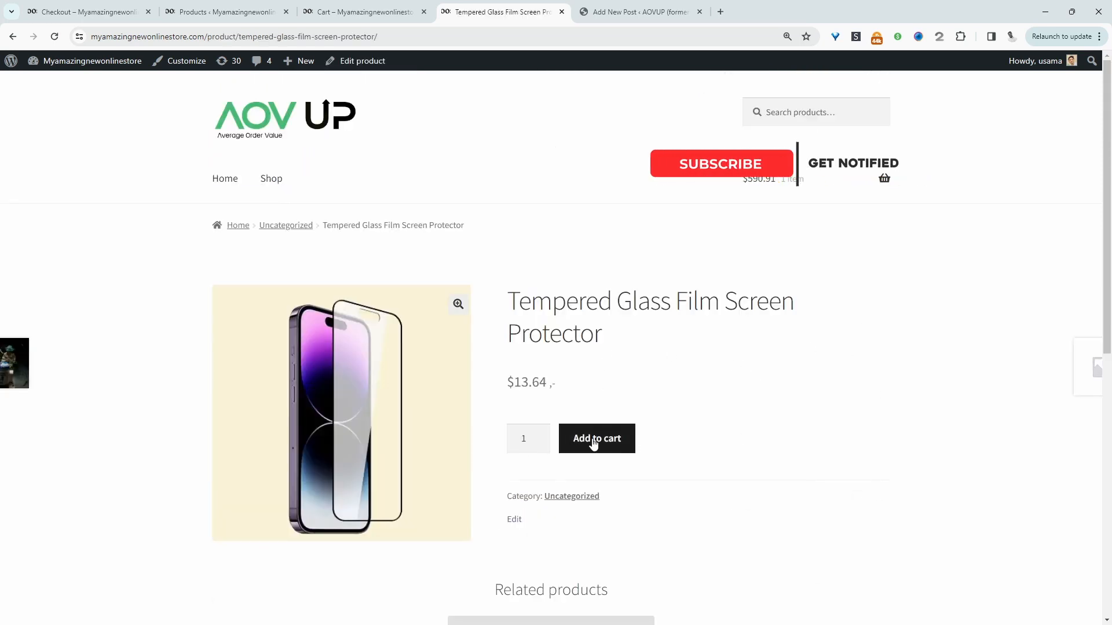
# Add the Tempered Glass Film Screen Protector to the cart and view the cart's saved carts
pyautogui.click(633, 447)
pyautogui.click(854, 339)
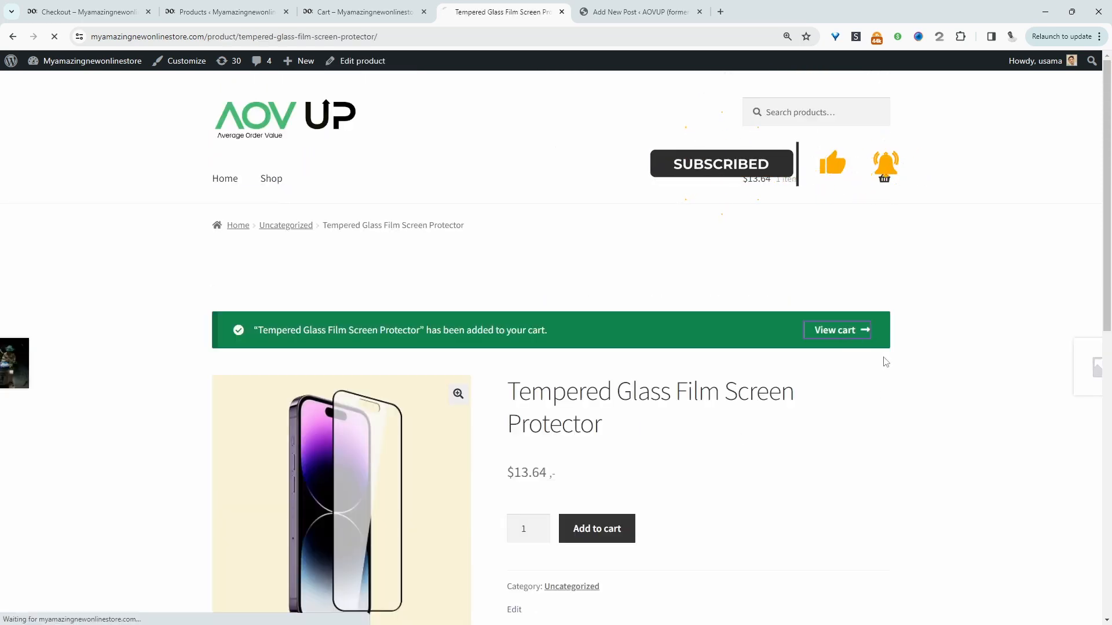
pyautogui.scroll(-5, 528, 243)
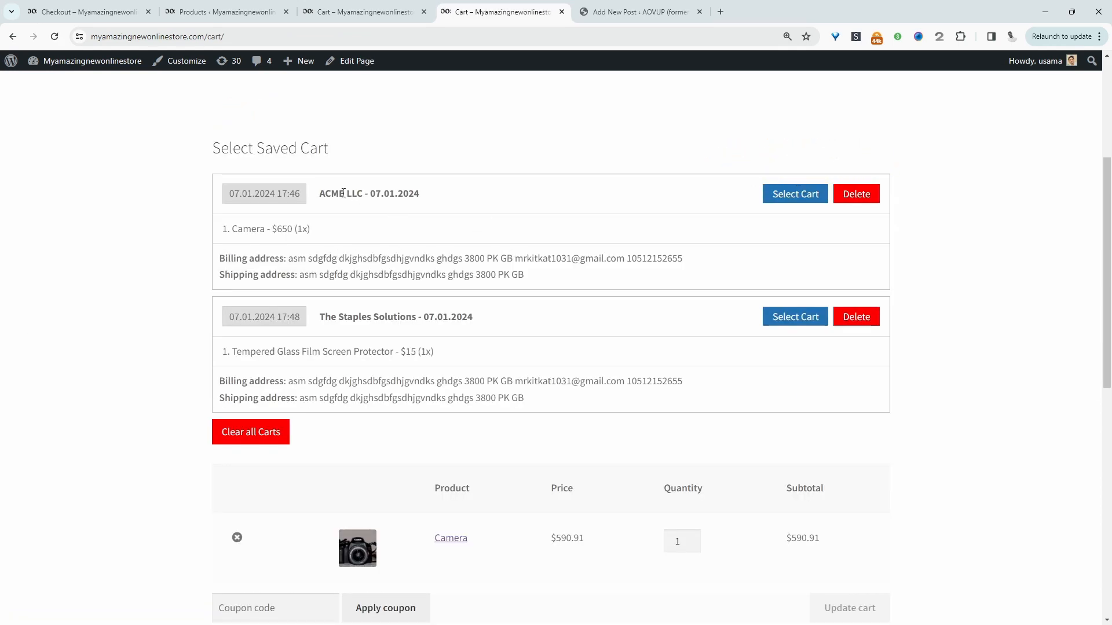
# Compare the supplier names and items of the saved carts, and load The Staples Solutions cart
pyautogui.moveTo(345, 197); pyautogui.dragTo(360, 203)
pyautogui.moveTo(398, 317); pyautogui.dragTo(338, 318)
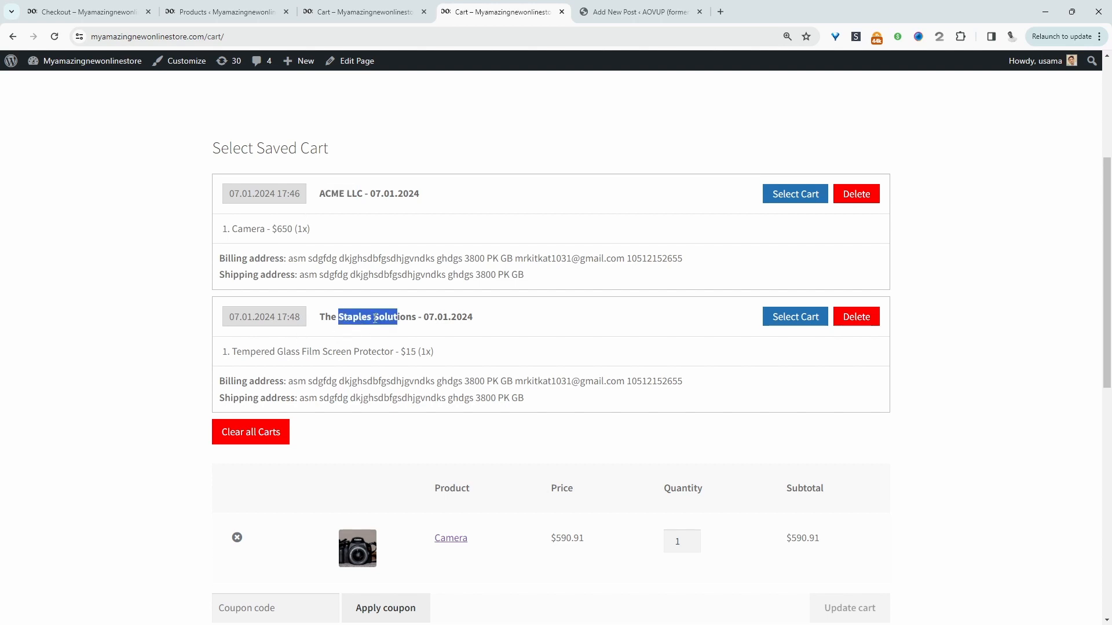
pyautogui.moveTo(434, 352); pyautogui.dragTo(229, 349)
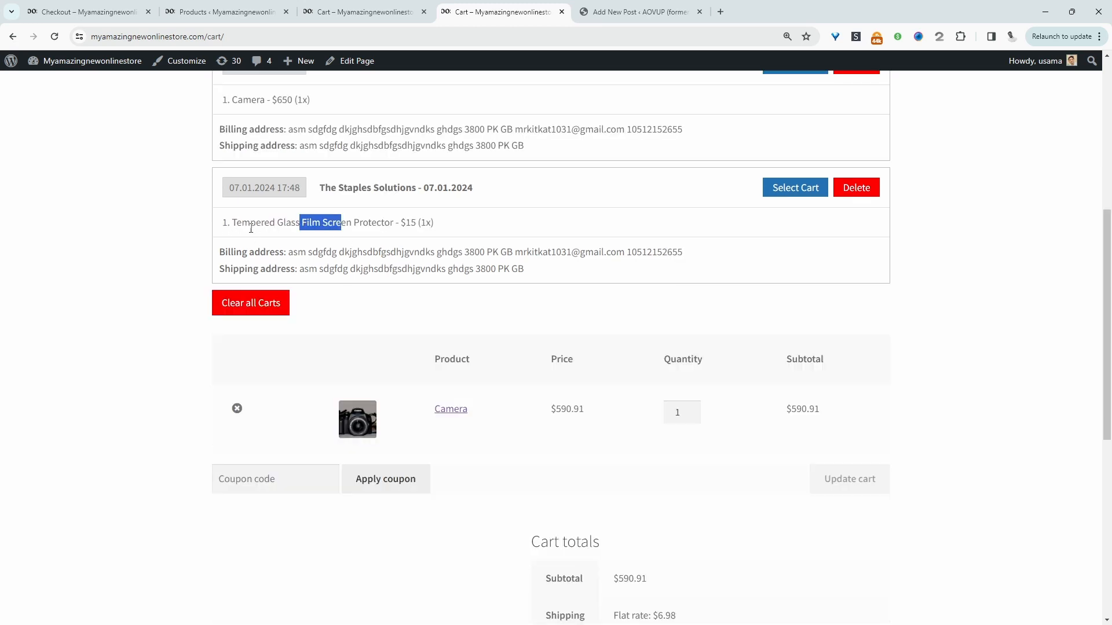
pyautogui.click(791, 192)
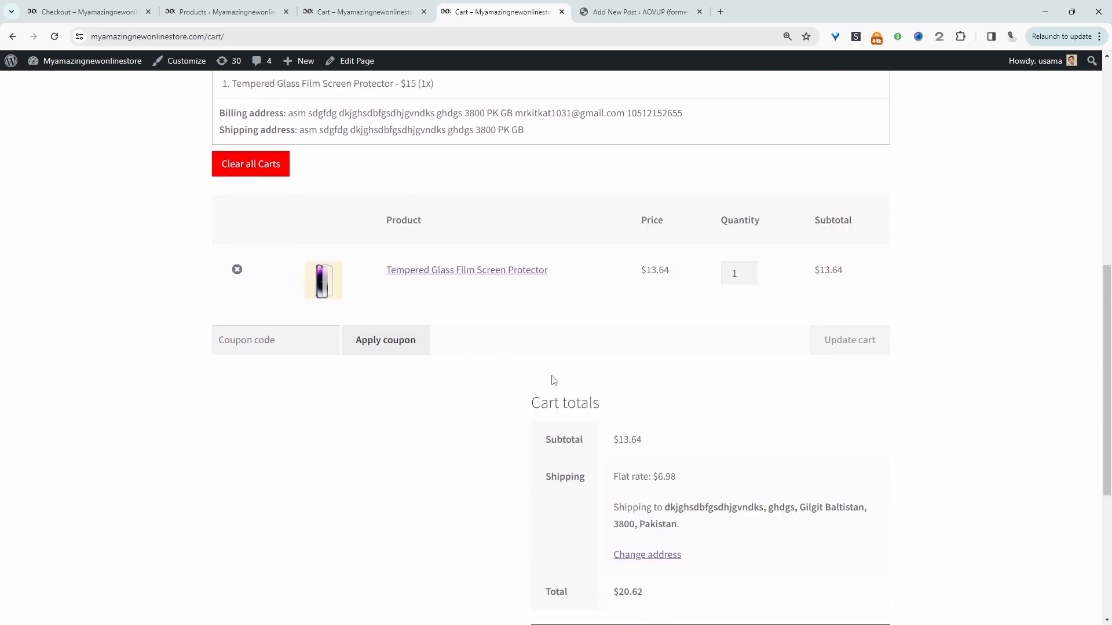
pyautogui.scroll(3, 554, 381)
pyautogui.scroll(-5, 499, 348)
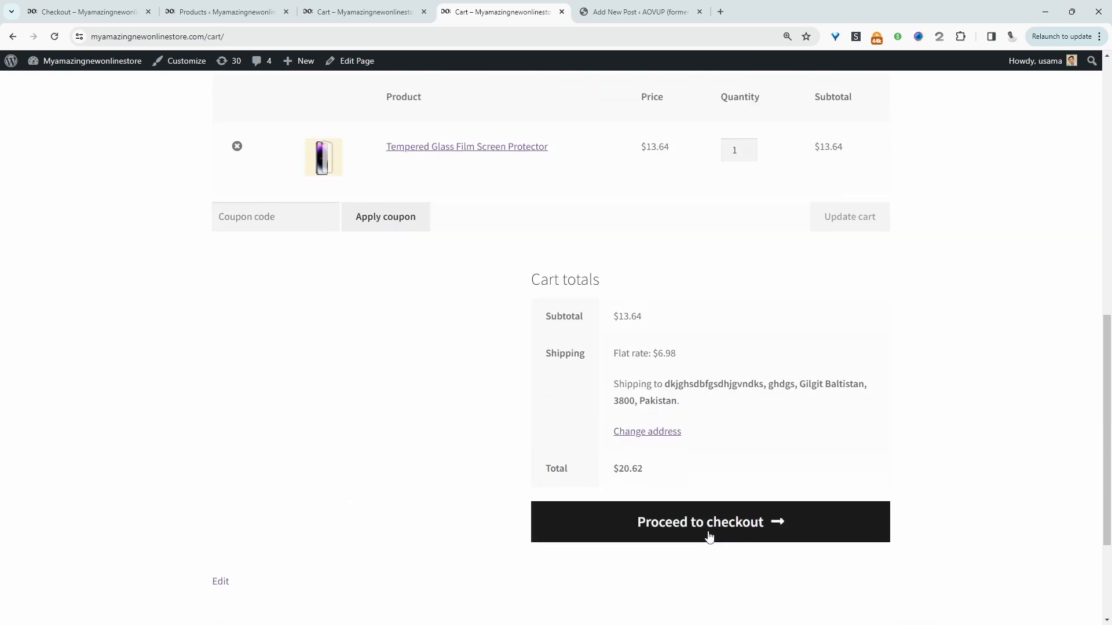
# Proceed to checkout with the Tempered Glass Film Screen Protector cart
pyautogui.scroll(8, 695, 463)
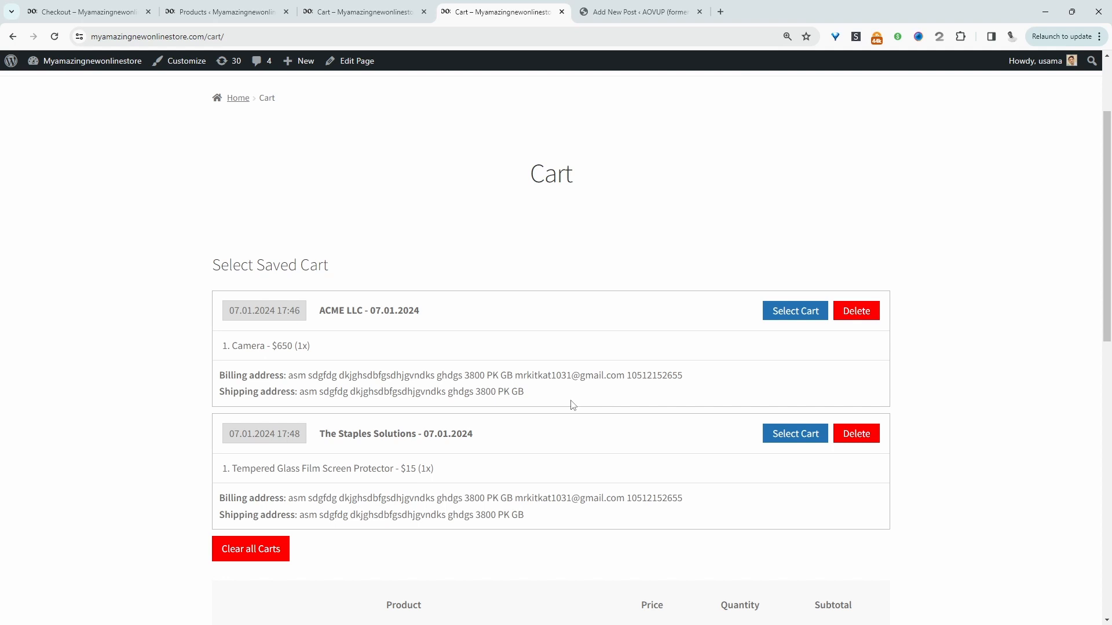
pyautogui.scroll(-3, 572, 405)
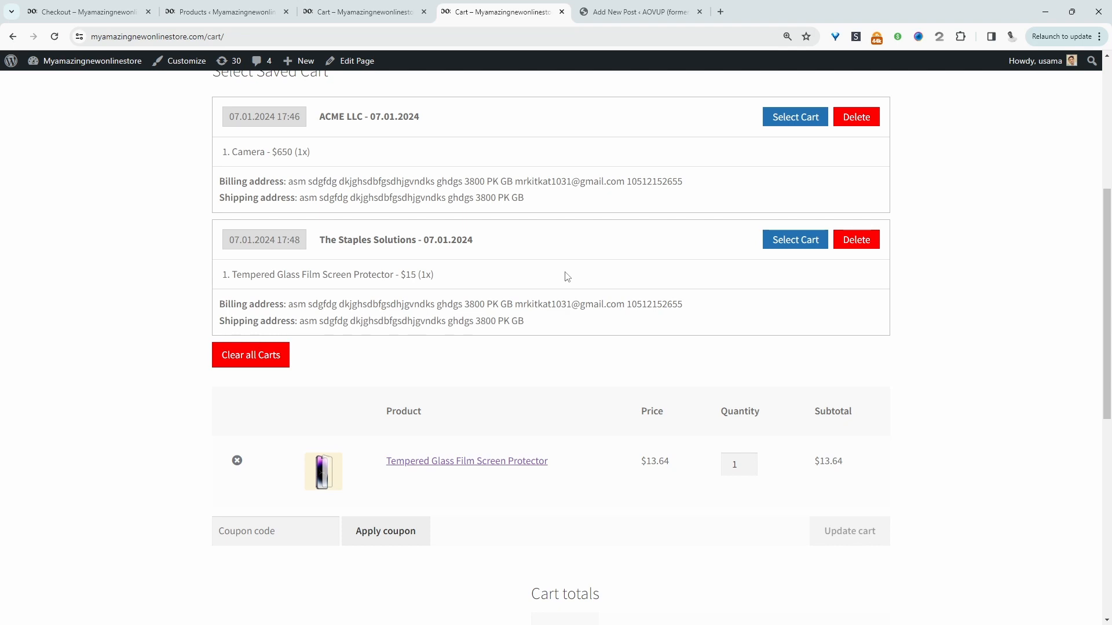
pyautogui.scroll(-6, 567, 276)
pyautogui.click(717, 444)
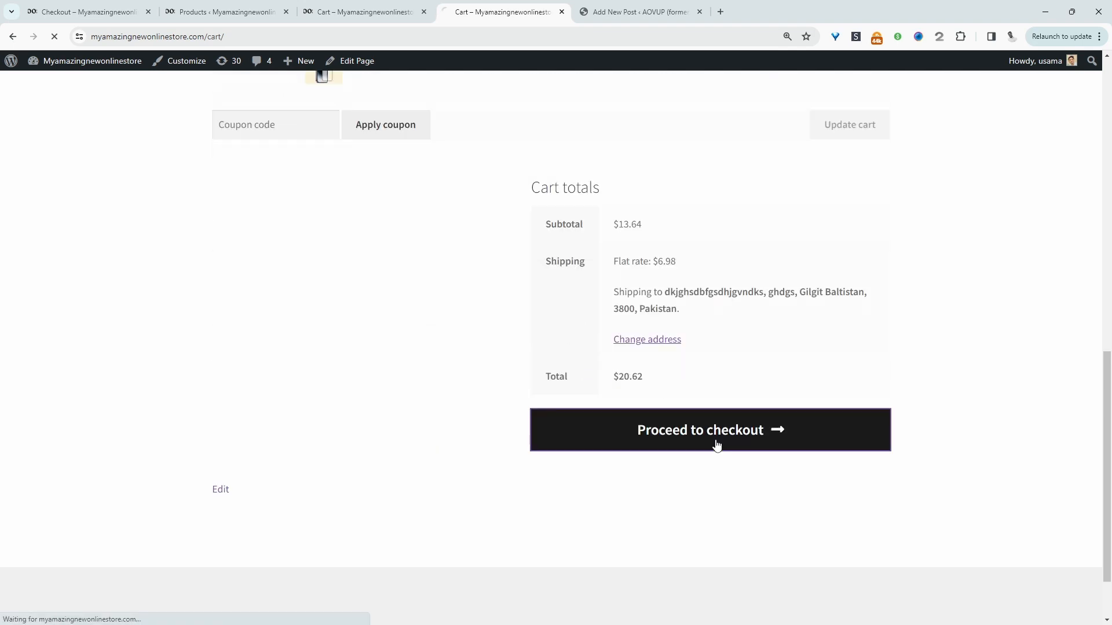
pyautogui.scroll(-6, 715, 446)
pyautogui.click(720, 375)
# Switch to the ACME LLC saved cart and look over the cart page
pyautogui.click(792, 193)
pyautogui.scroll(-6, 702, 313)
pyautogui.scroll(2, 702, 312)
pyautogui.click(795, 279)
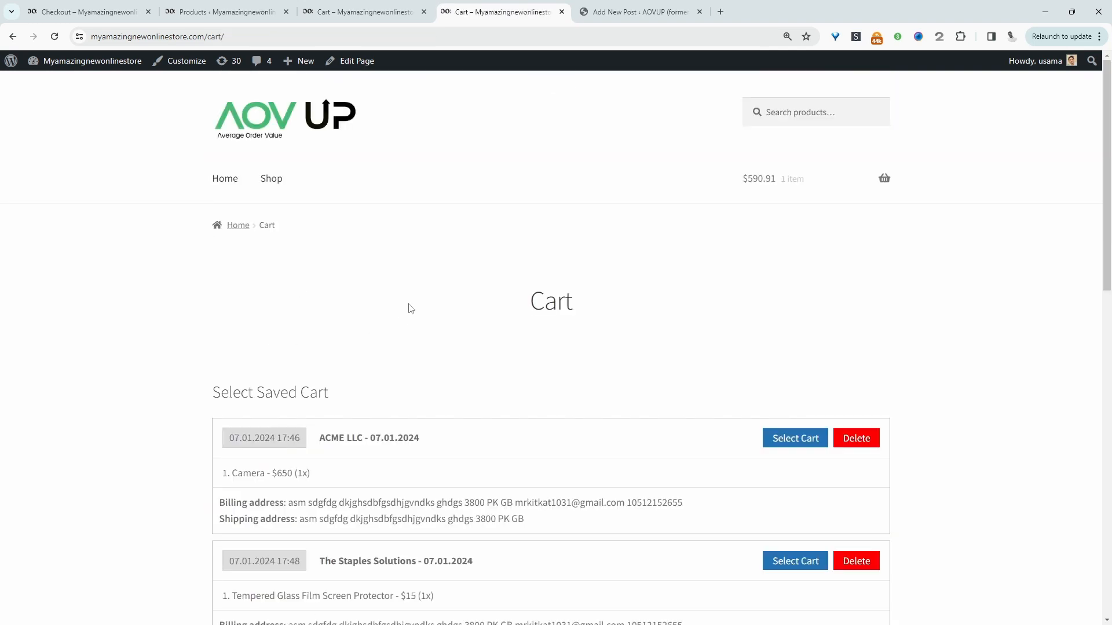
pyautogui.scroll(-7, 473, 444)
pyautogui.scroll(-3, 473, 444)
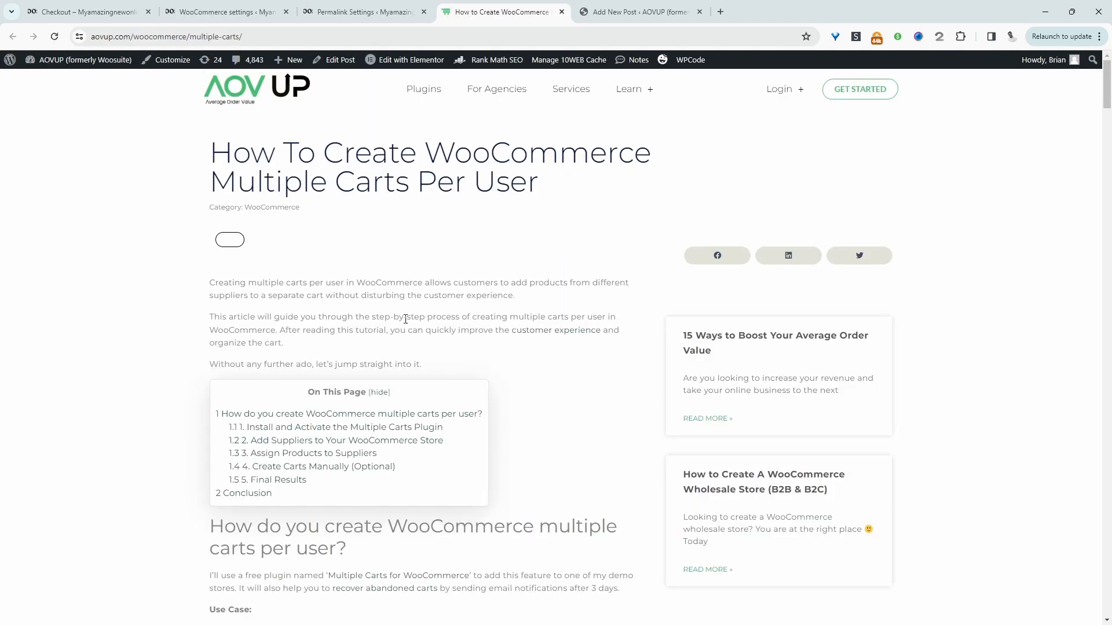
# Look through the article on creating WooCommerce multiple carts per user
pyautogui.scroll(-6, 405, 319)
pyautogui.scroll(-6, 359, 412)
pyautogui.scroll(3, 364, 454)
pyautogui.scroll(8, 363, 455)
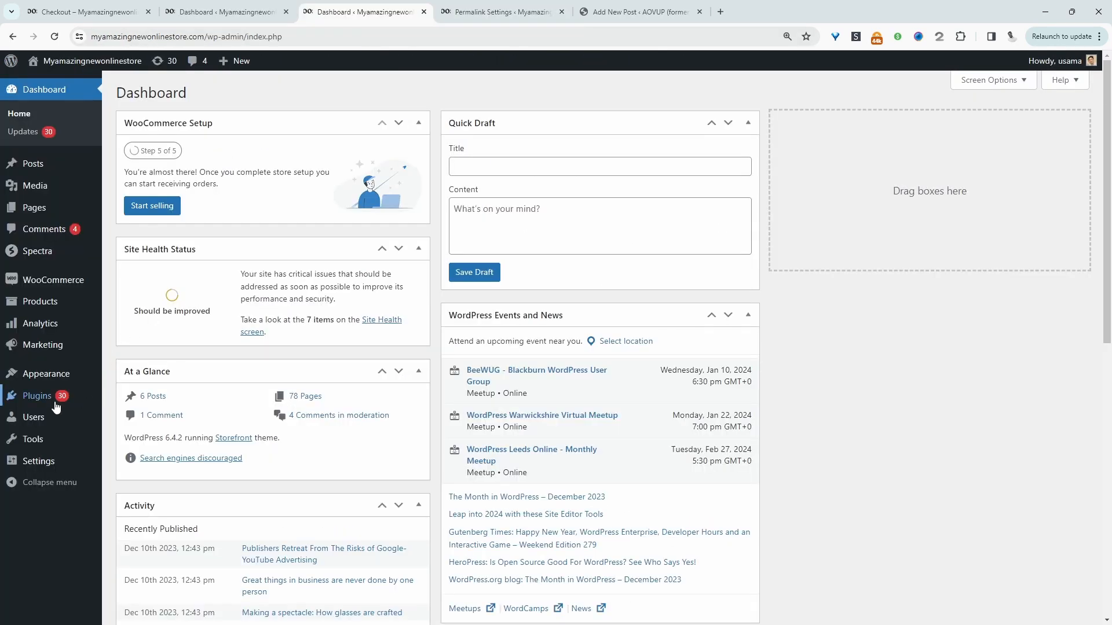
# Search the plugin directory for "Multiple Carts", and install and activate the Multiple Carts, Persistent Carts plugin by WP Masters
pyautogui.moveTo(58, 403)
pyautogui.click(135, 419)
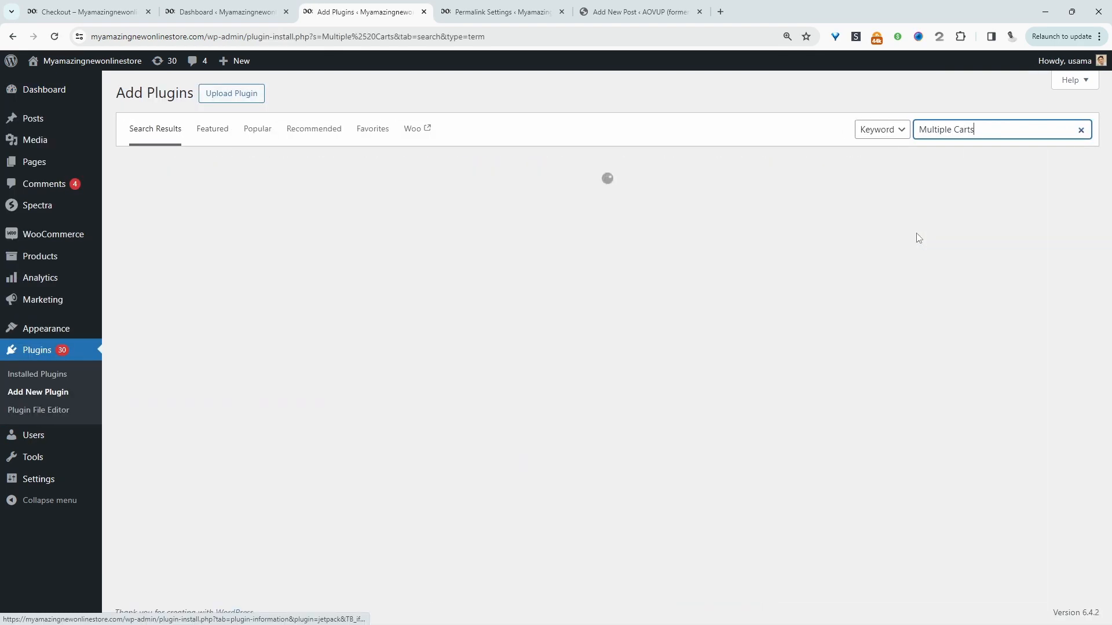
pyautogui.scroll(-1, 875, 252)
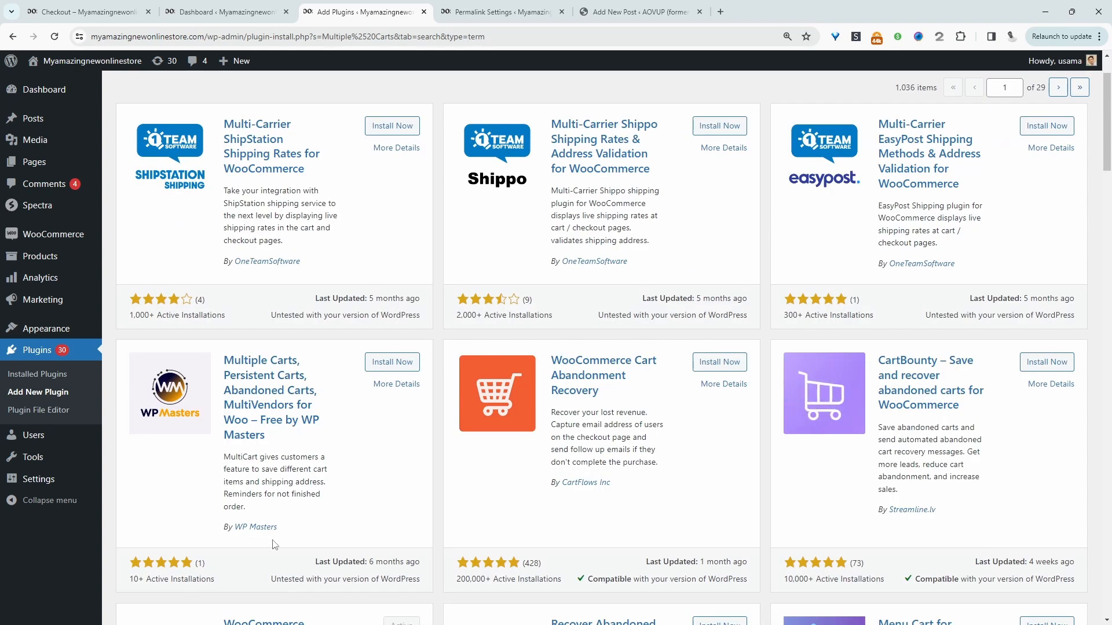
pyautogui.click(392, 367)
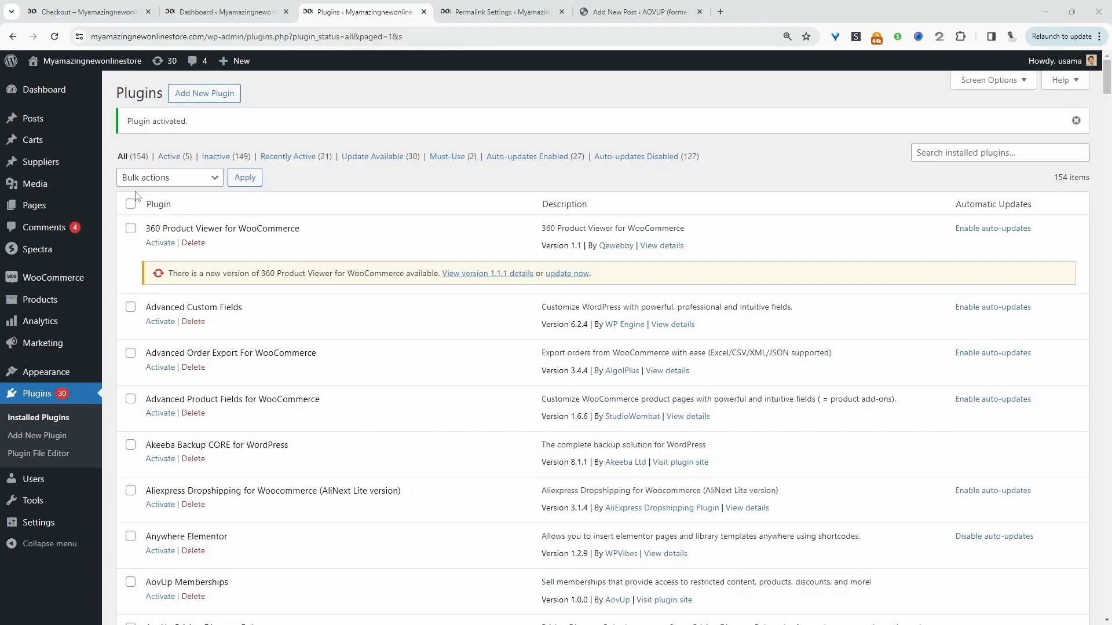
# Create and publish a new supplier titled "ACME LLC"
pyautogui.moveTo(75, 167)
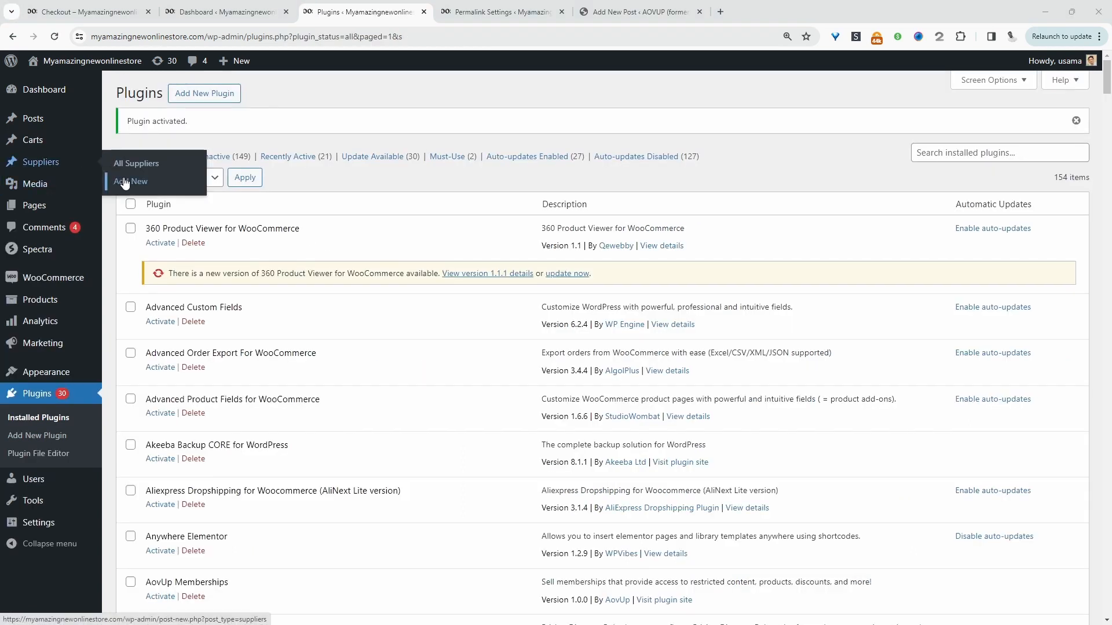
pyautogui.click(161, 183)
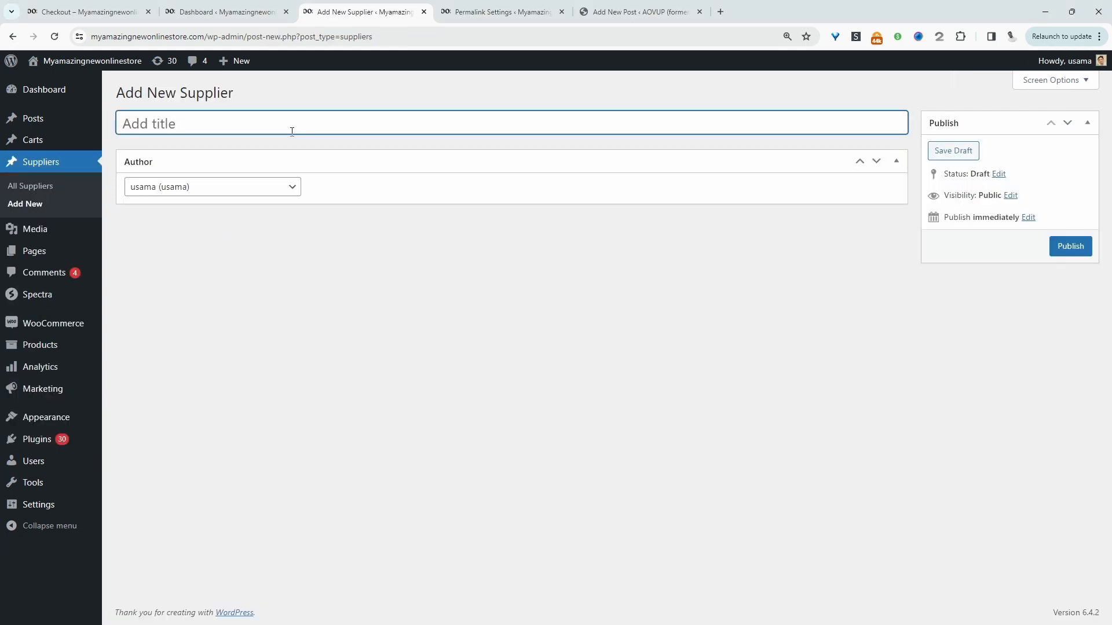
pyautogui.write('ACME LLC')
pyautogui.click(1080, 248)
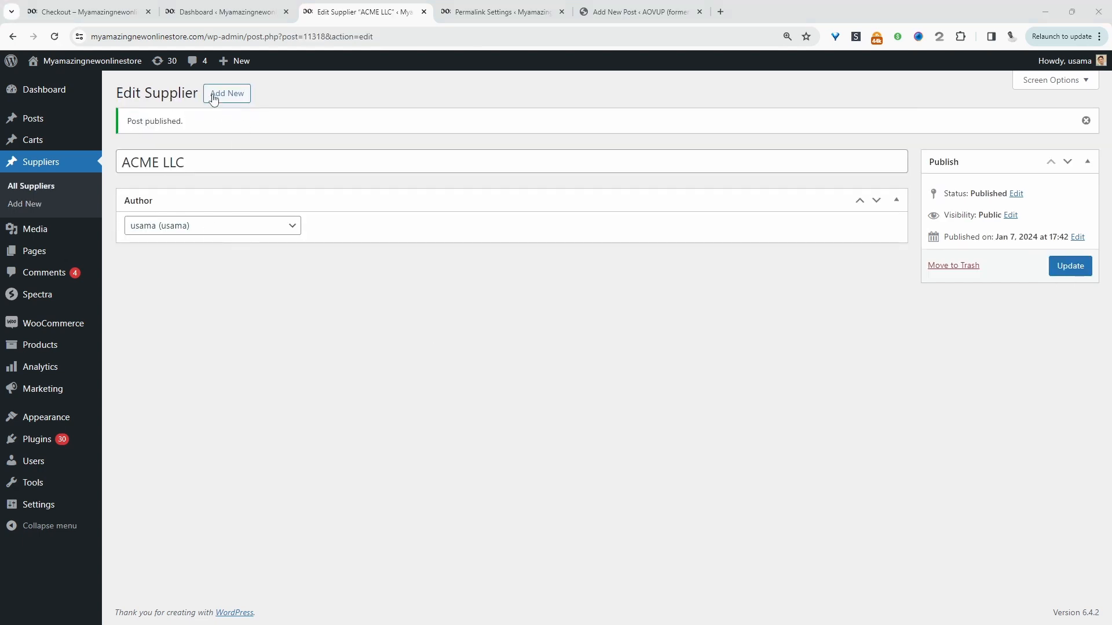
# Create and publish a second supplier titled "The Staples Solutions", and open the list of all suppliers
pyautogui.click(220, 93)
pyautogui.write('The Staples Solutions')
pyautogui.click(1066, 248)
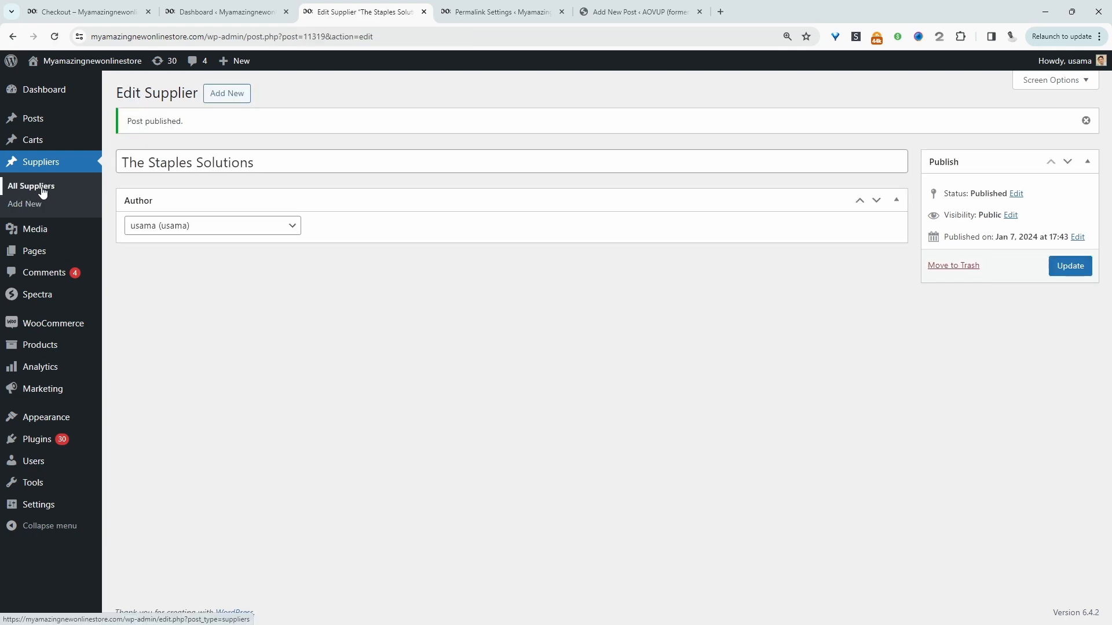
pyautogui.click(22, 188)
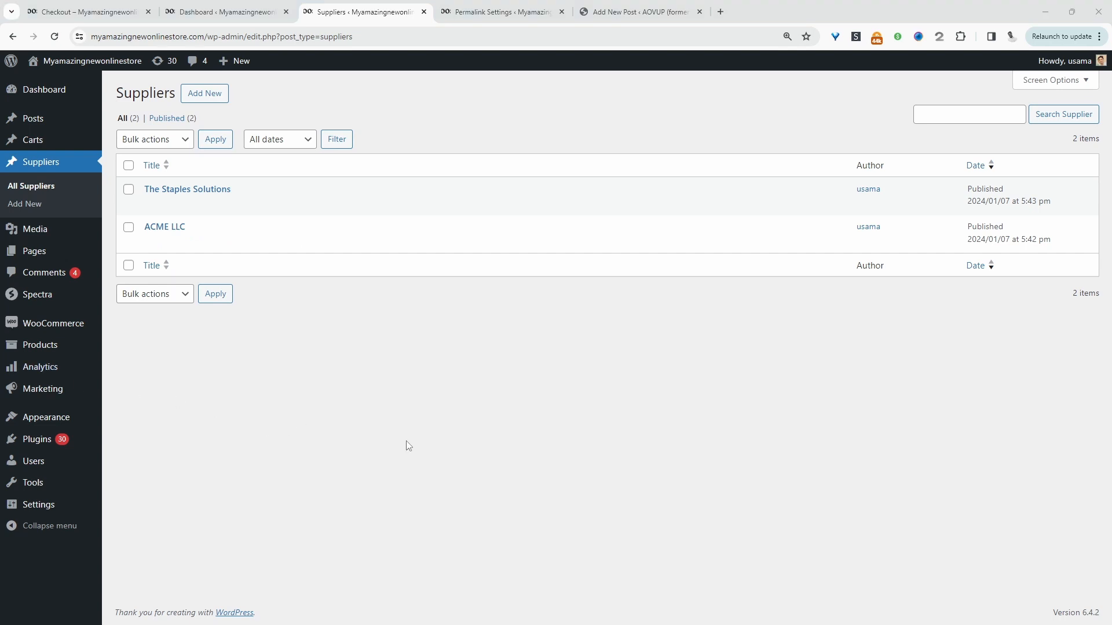
# Open the Tempered Glass Film Screen Protector for editing from the list of all products
pyautogui.moveTo(67, 347)
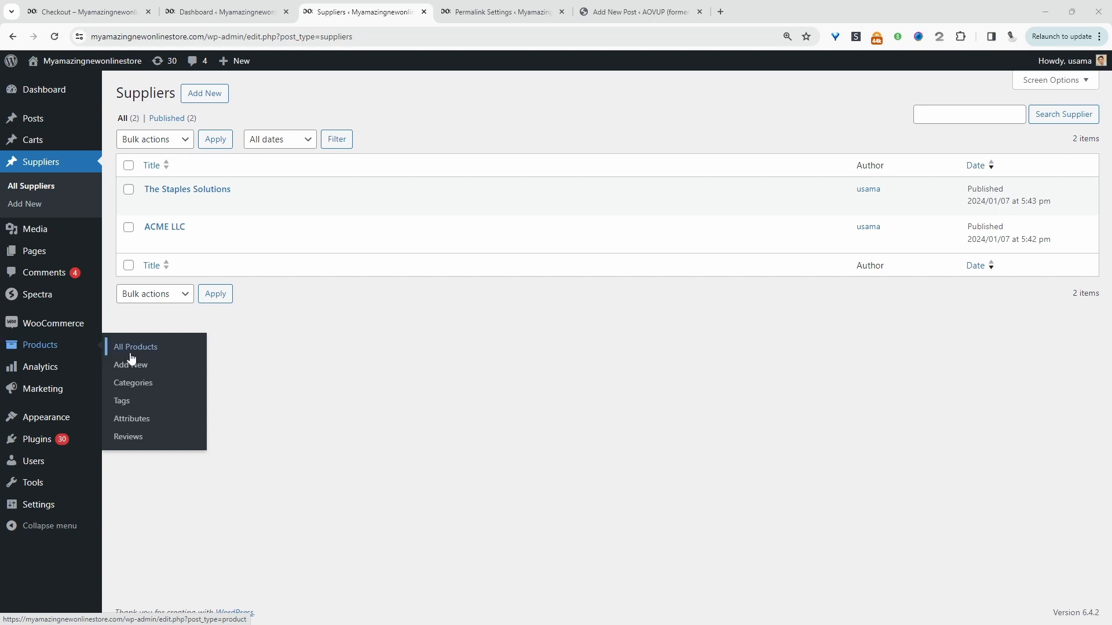
pyautogui.click(151, 352)
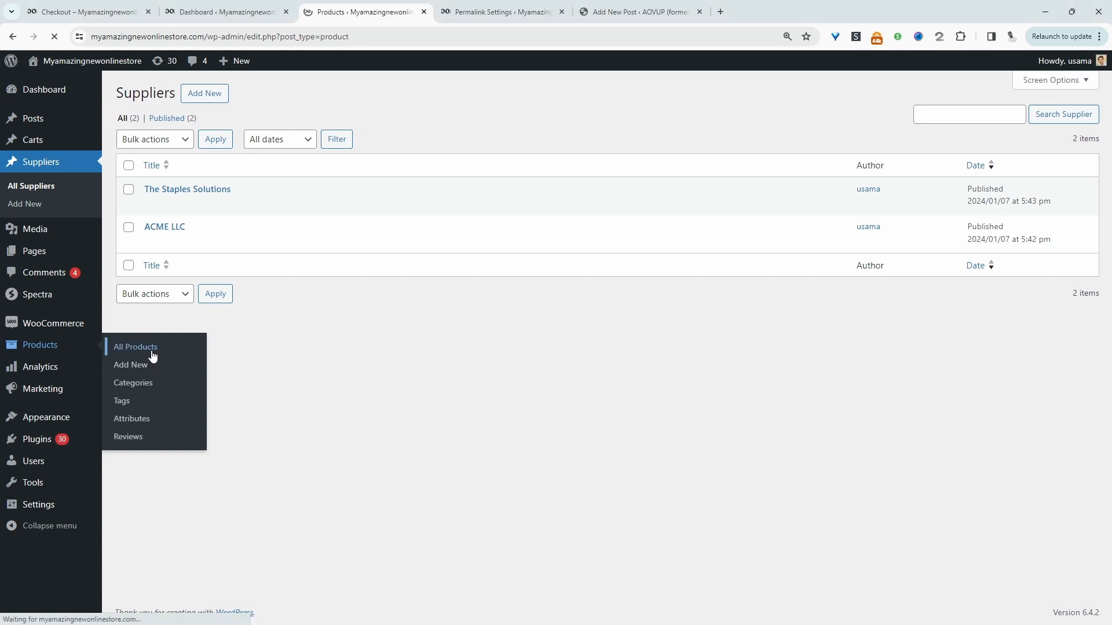
pyautogui.scroll(-4, 332, 437)
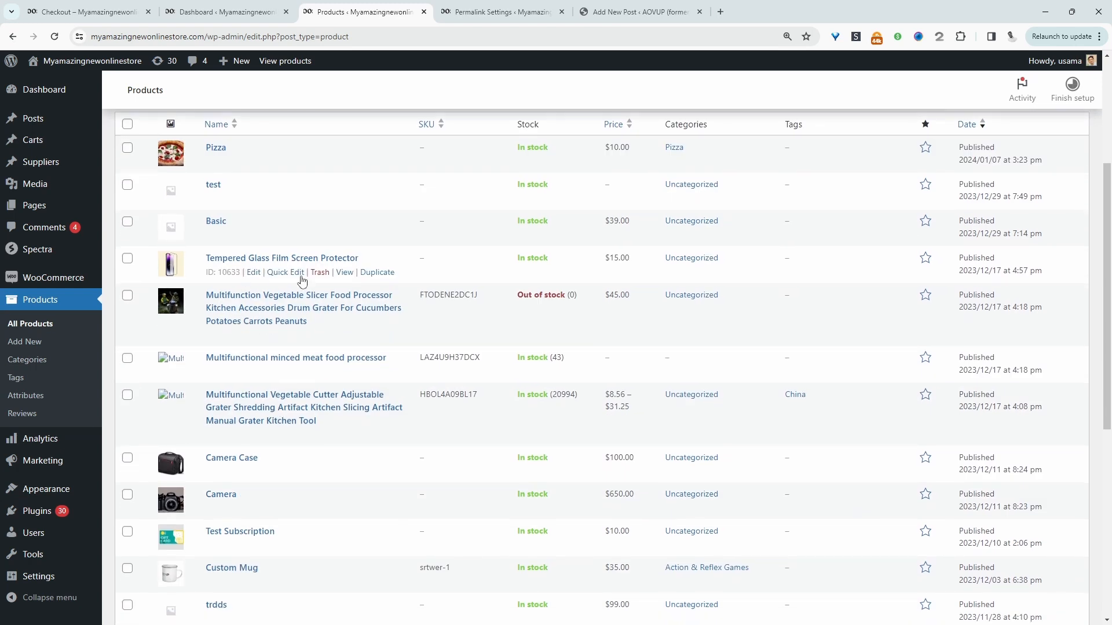
pyautogui.click(254, 273)
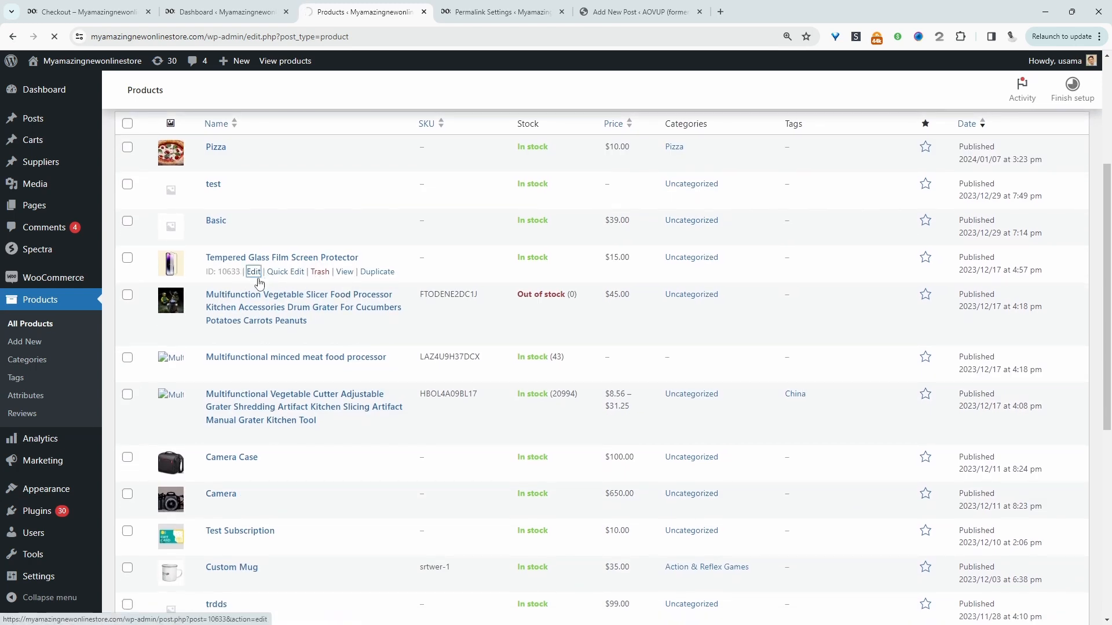
pyautogui.scroll(-10, 942, 548)
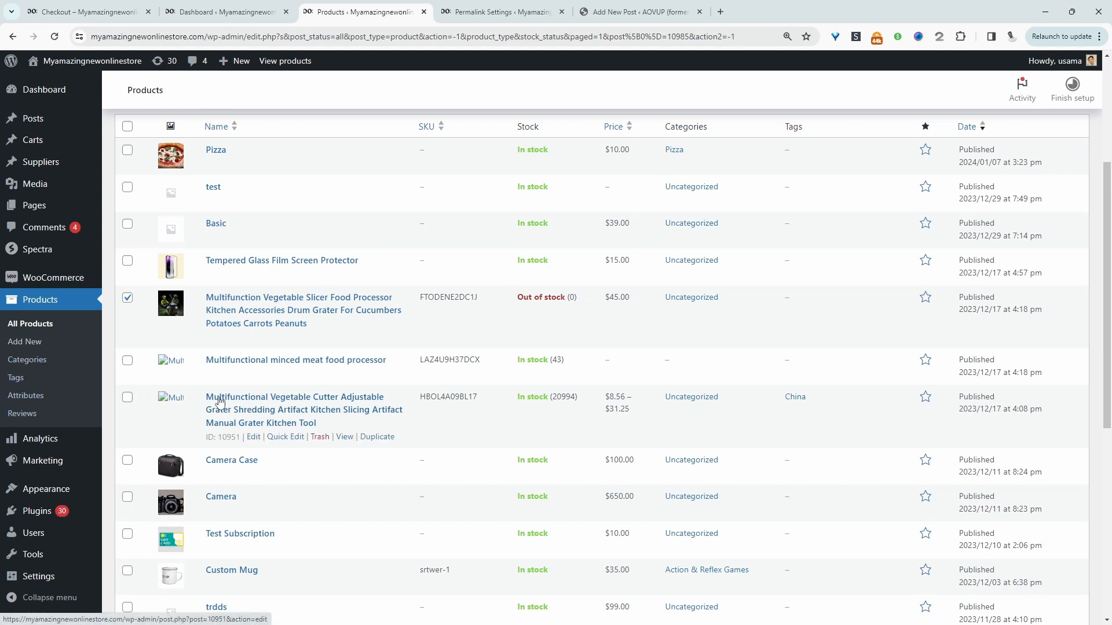
# Add the Camera and the Tempered Glass Film Screen Protector to the cart and view the cart page
pyautogui.scroll(3, 422, 377)
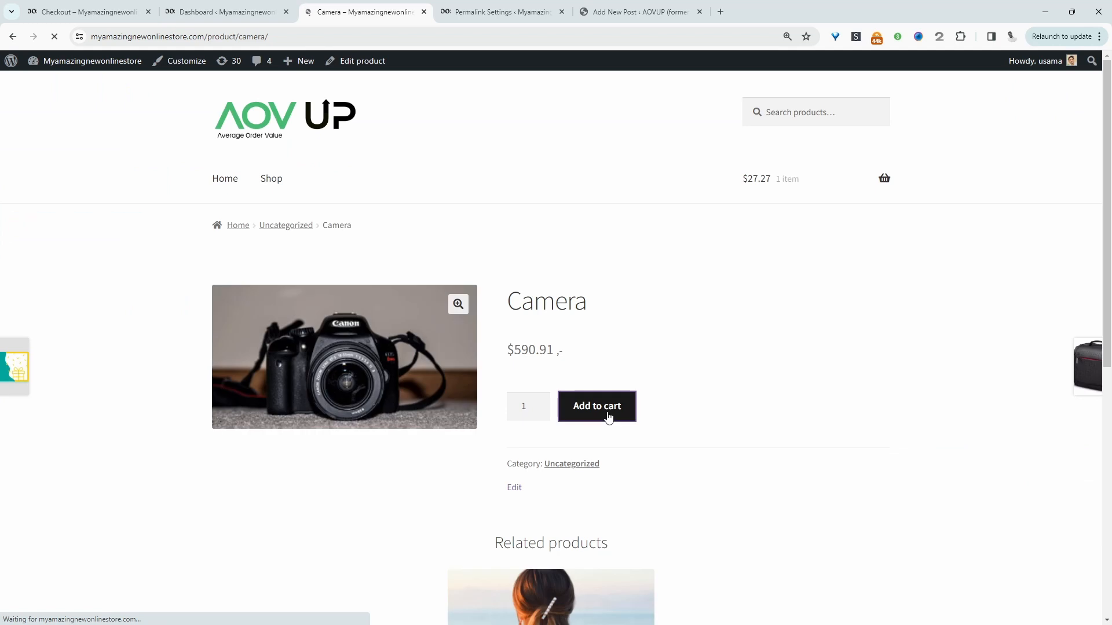
pyautogui.click(848, 336)
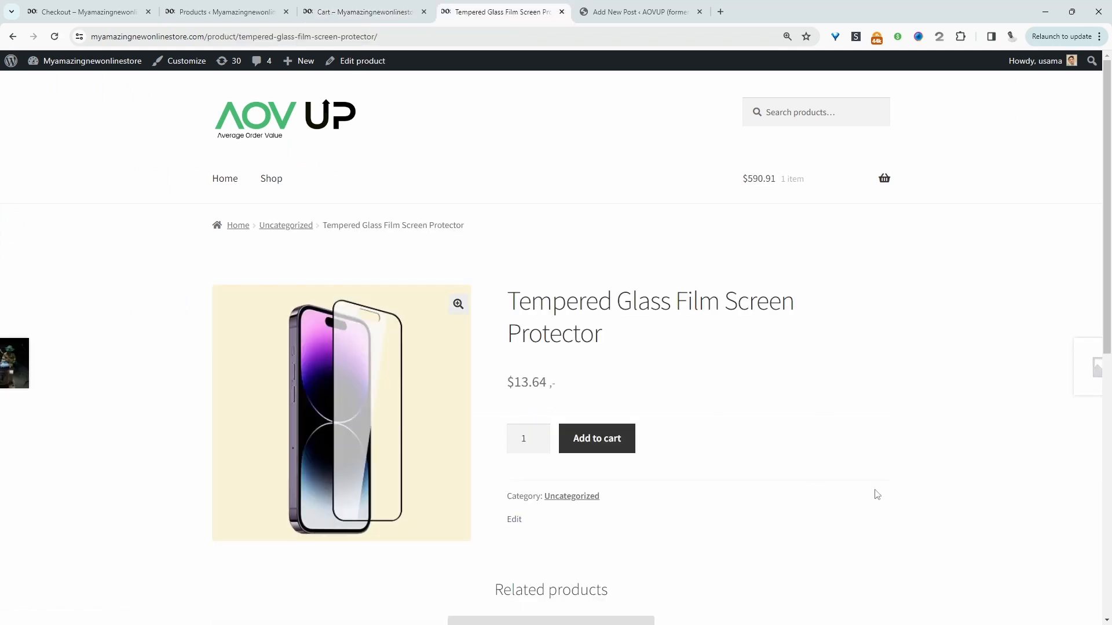
pyautogui.click(588, 439)
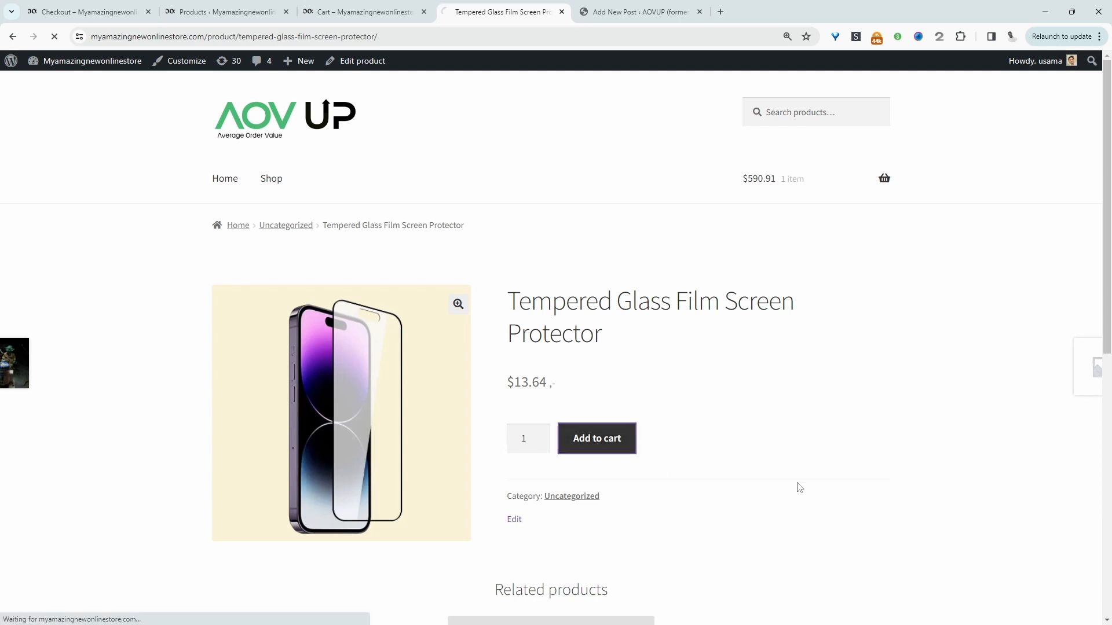
pyautogui.click(854, 335)
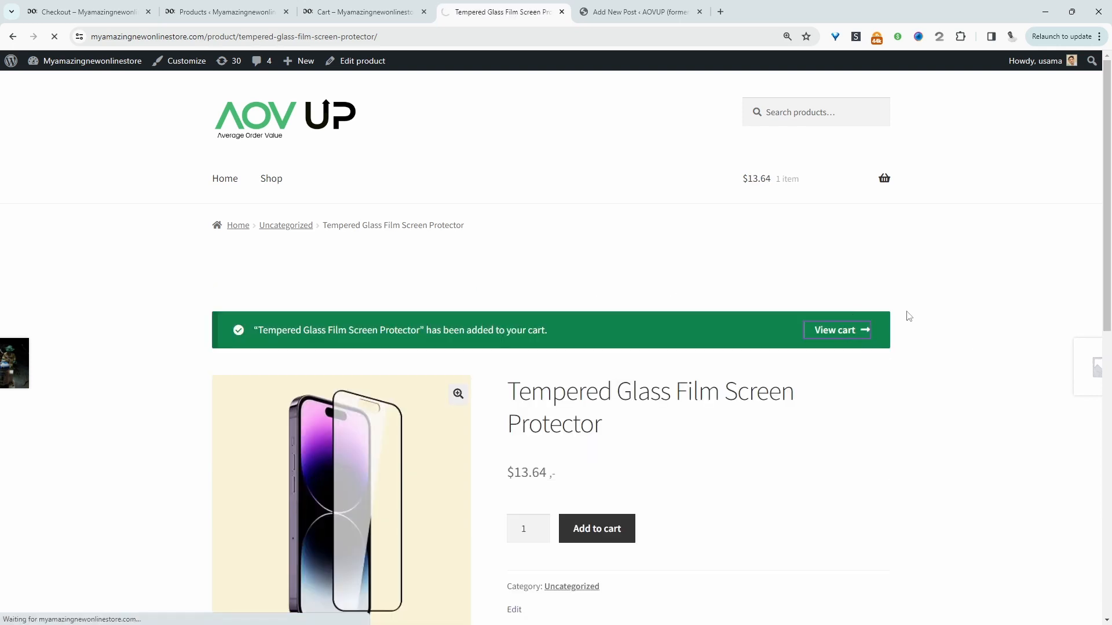
pyautogui.scroll(-4, 533, 241)
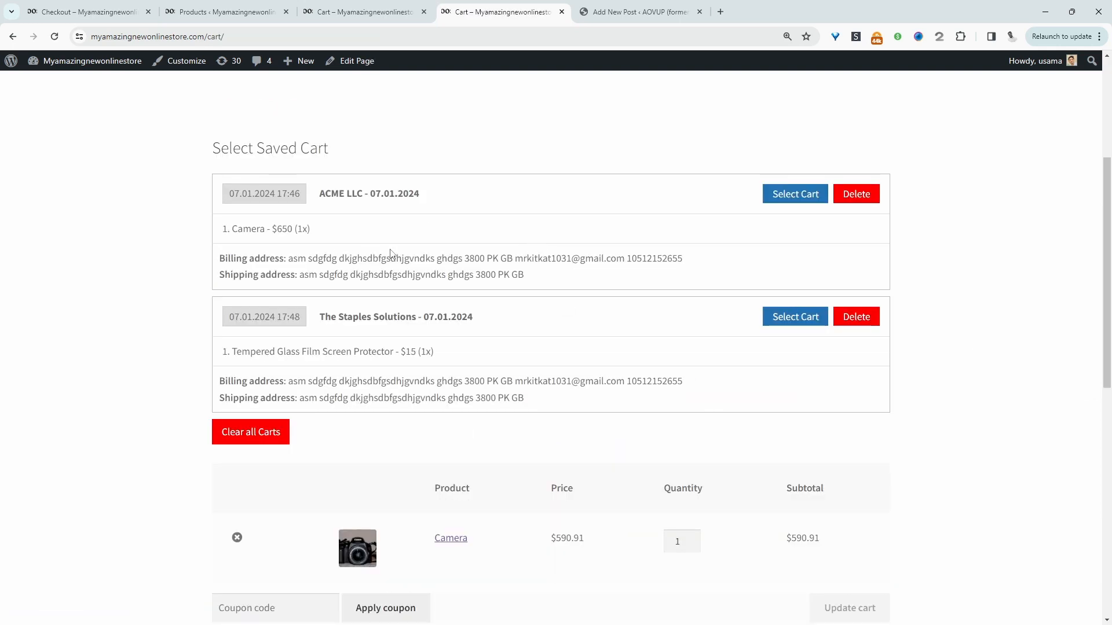
# Check each supplier's saved cart, and select The Staples Solutions cart as the active cart for checkout
pyautogui.moveTo(327, 197); pyautogui.dragTo(359, 204)
pyautogui.moveTo(338, 317); pyautogui.dragTo(398, 320)
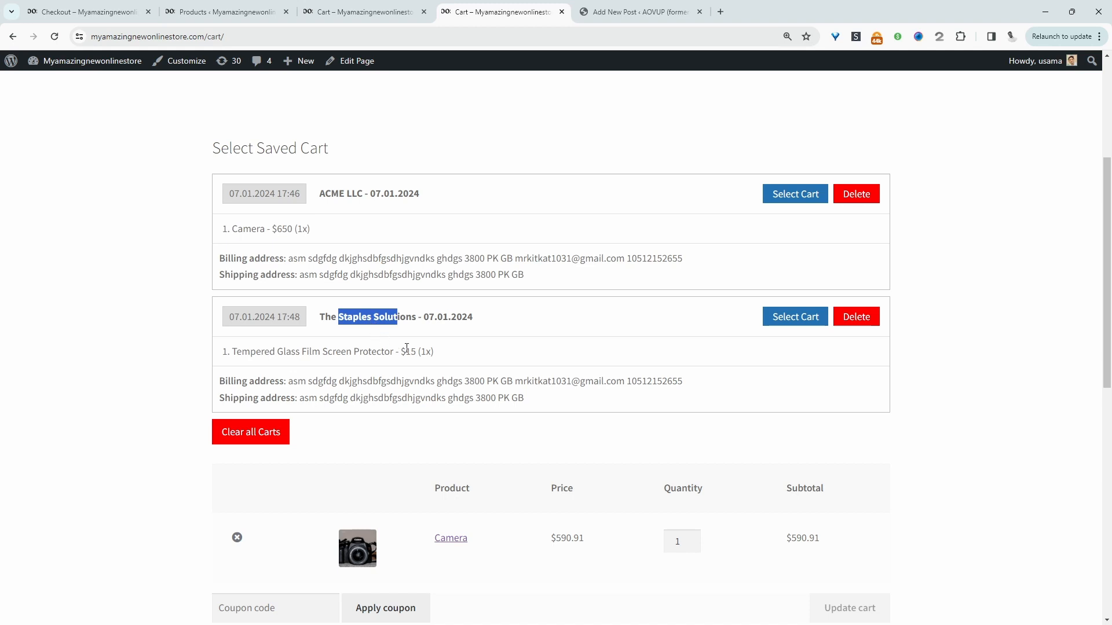
pyautogui.moveTo(441, 358); pyautogui.dragTo(230, 350)
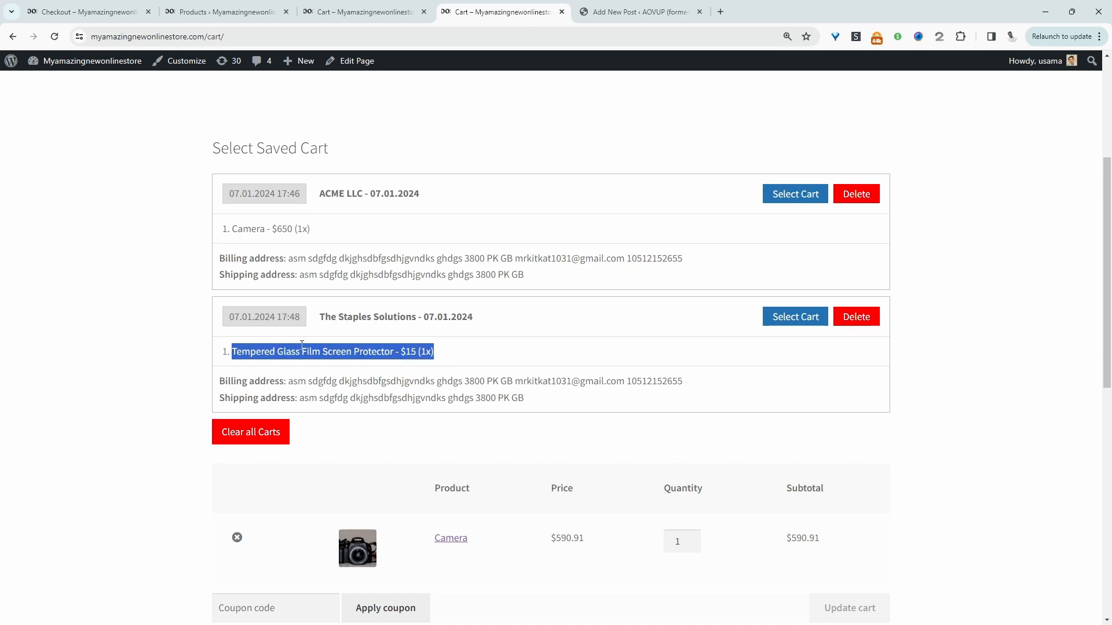
pyautogui.moveTo(300, 358); pyautogui.dragTo(341, 358)
pyautogui.scroll(-2, 344, 239)
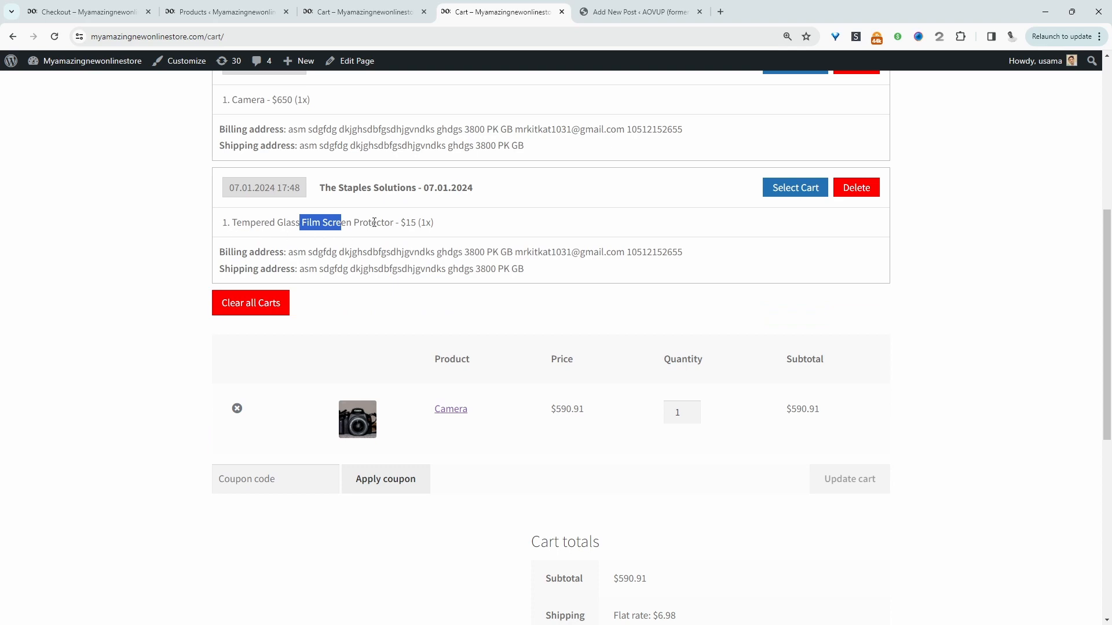
pyautogui.click(790, 193)
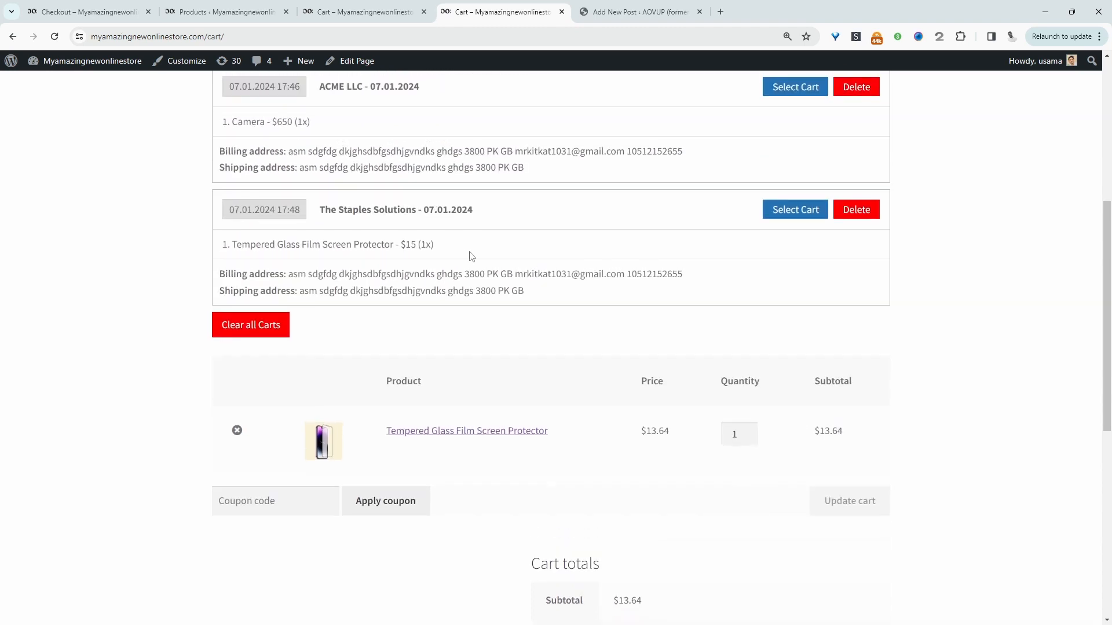
pyautogui.scroll(-4, 471, 310)
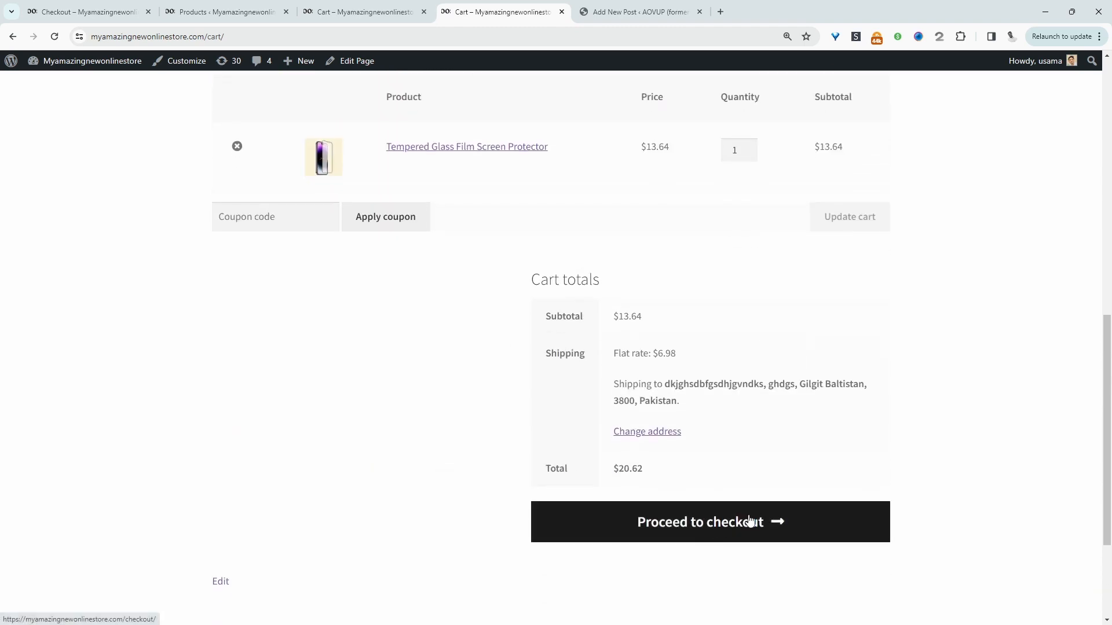
# Proceed to checkout with the Tempered Glass Film Screen Protector from The Staples Solutions cart and submit the order for payment
pyautogui.scroll(8, 695, 463)
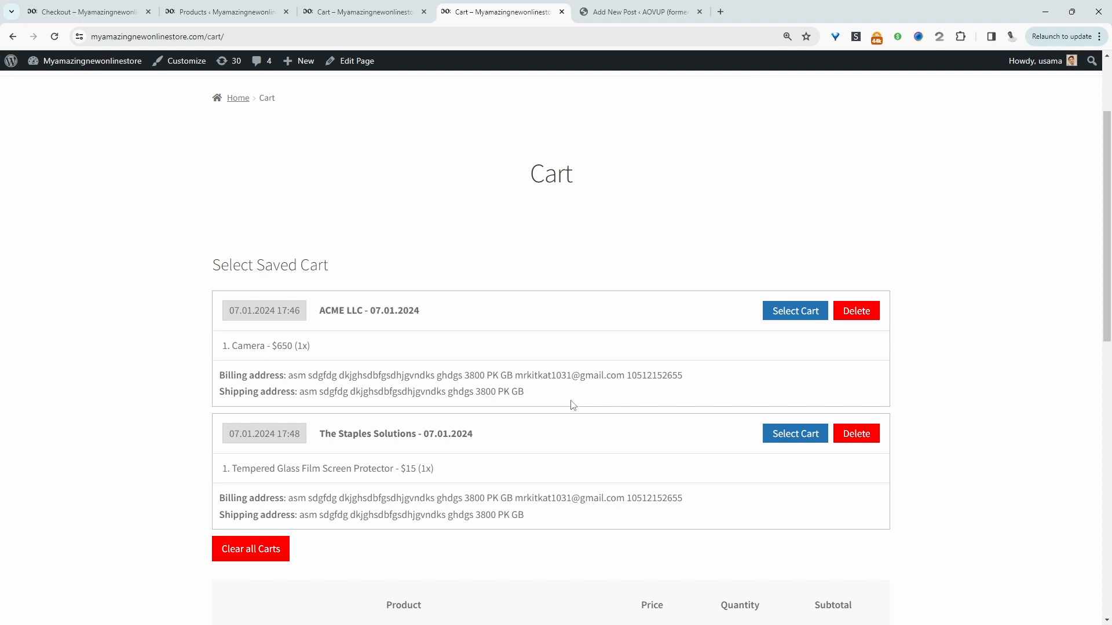
pyautogui.scroll(-5, 572, 405)
pyautogui.scroll(2, 653, 330)
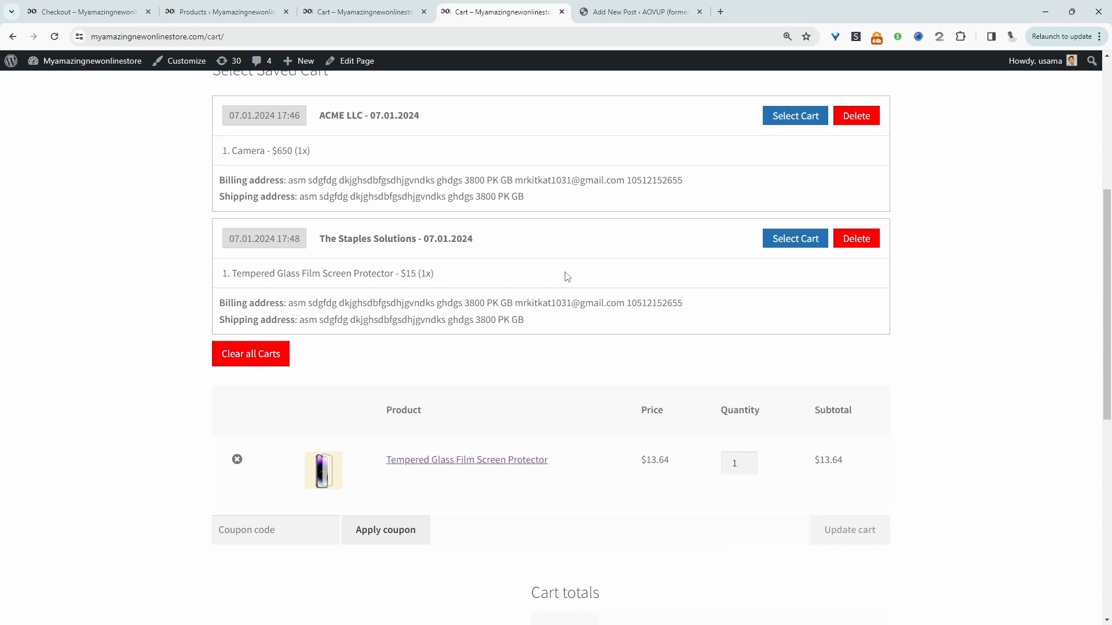
pyautogui.scroll(-6, 567, 277)
pyautogui.click(717, 443)
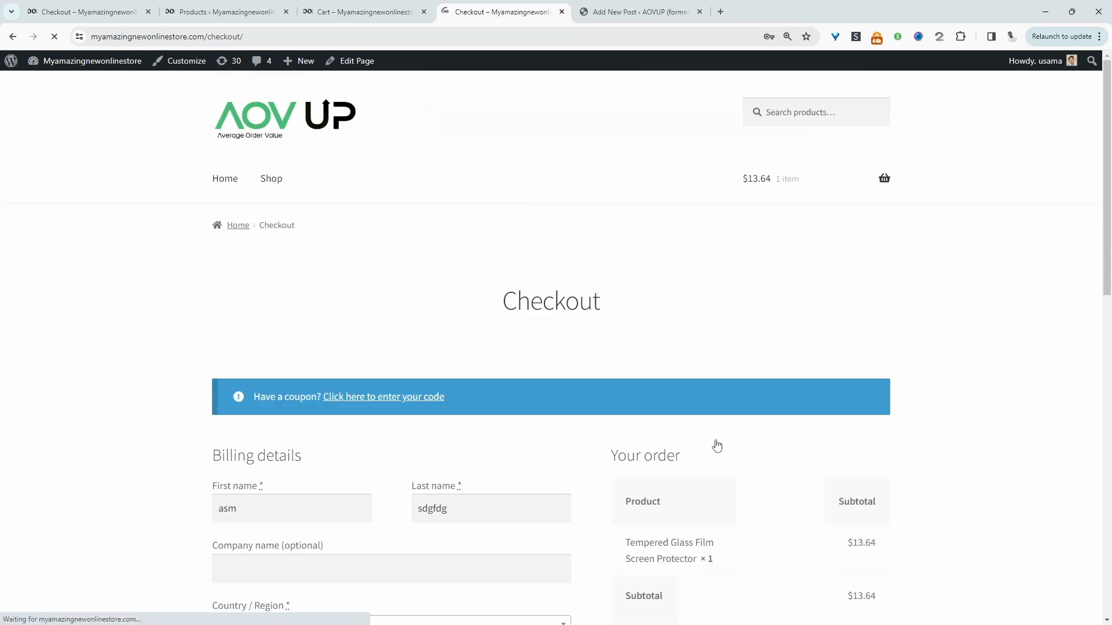
pyautogui.scroll(-10, 715, 444)
pyautogui.click(720, 371)
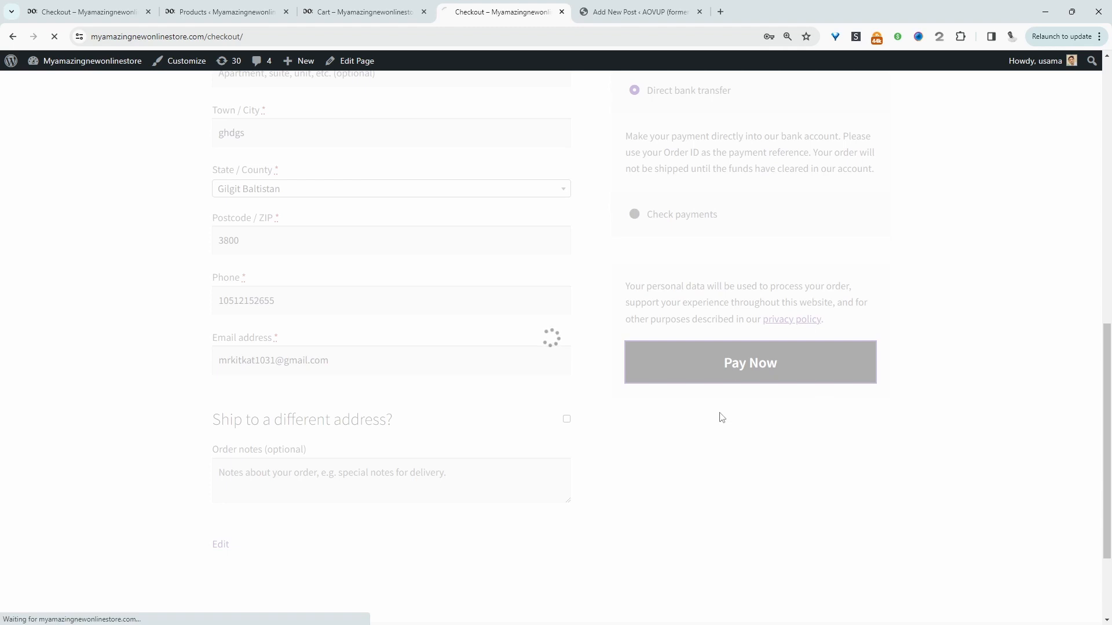
# Select the saved ACME LLC cart containing the Camera as the active cart and proceed to its checkout
pyautogui.click(789, 193)
pyautogui.scroll(-4, 704, 314)
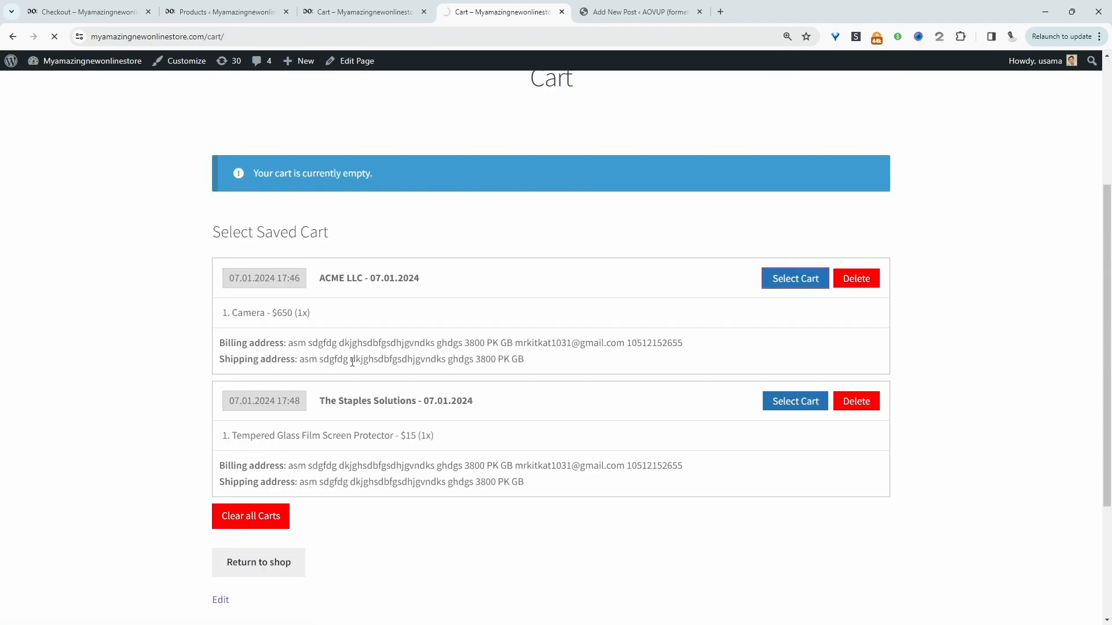
pyautogui.scroll(-10, 467, 459)
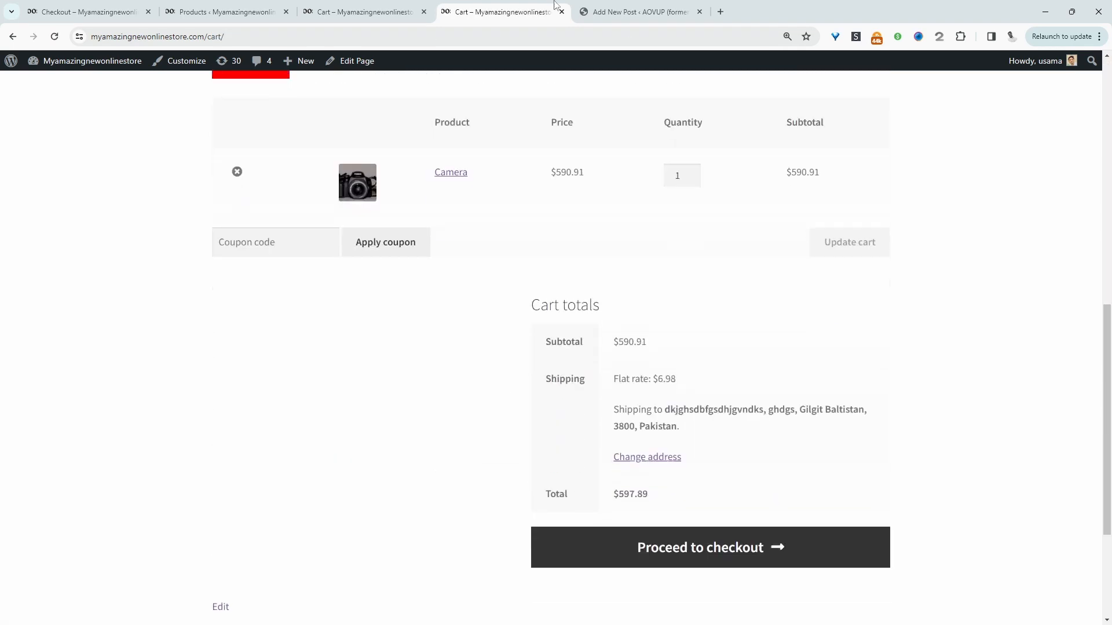
pyautogui.click(812, 517)
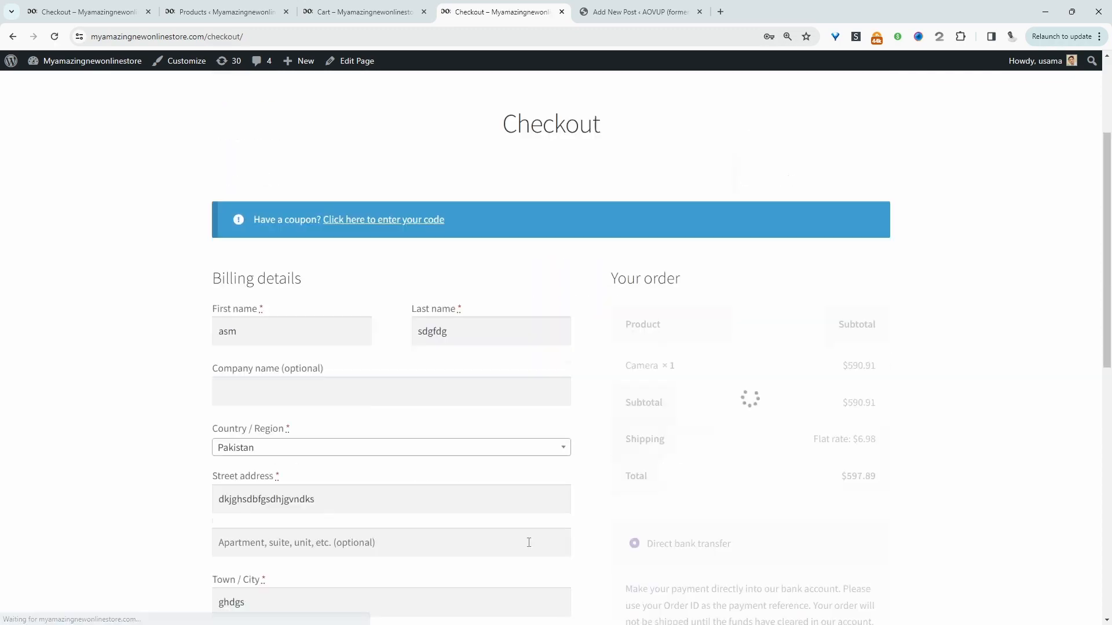